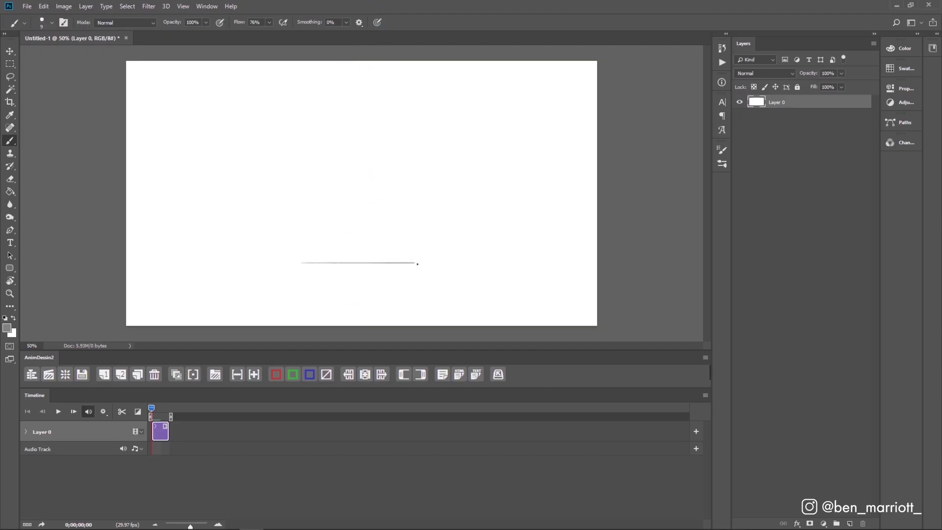
Draw a grey horizontal ground line on the canvas and extend Layer 0 to about 13 frames.
mouse_move(459, 265)
mouse_down()
mouse_move(248, 273)
mouse_move(483, 267)
mouse_up()
drag(167, 432, 256, 433)
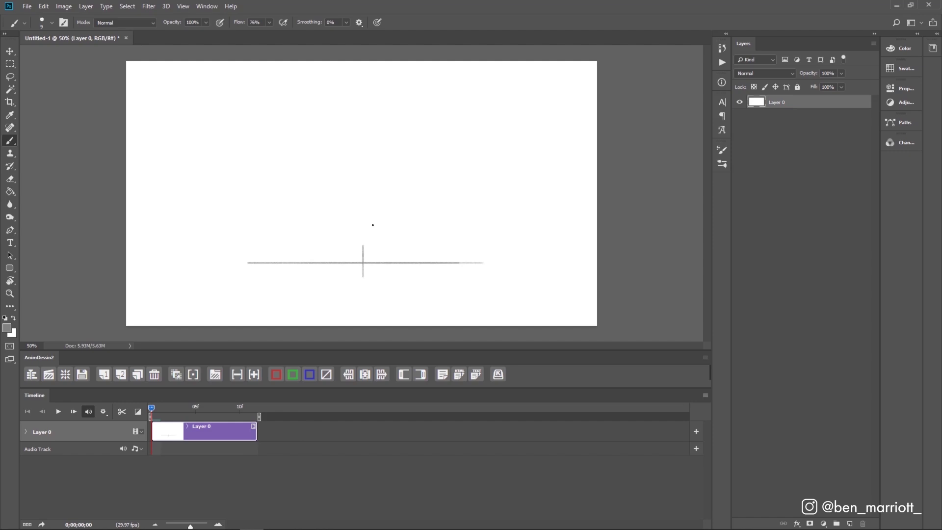
Add a new animation frame, draw a blue wavy line, and transform it into position.
click(120, 374)
mouse_move(349, 325)
mouse_down()
mouse_move(385, 231)
mouse_move(352, 141)
mouse_move(361, 61)
mouse_up()
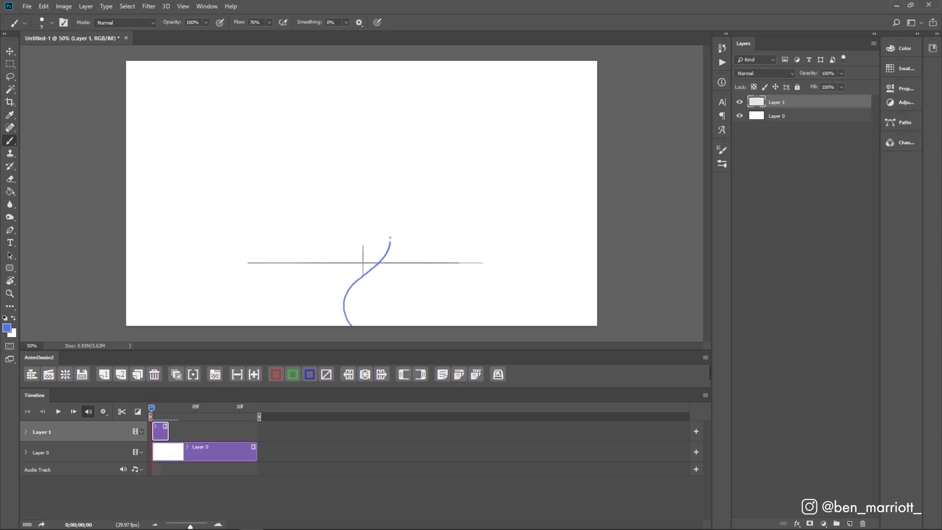
key(ctrl+t)
drag(381, 248, 374, 249)
mouse_move(388, 187)
mouse_down()
mouse_move(392, 246)
mouse_move(384, 244)
mouse_up()
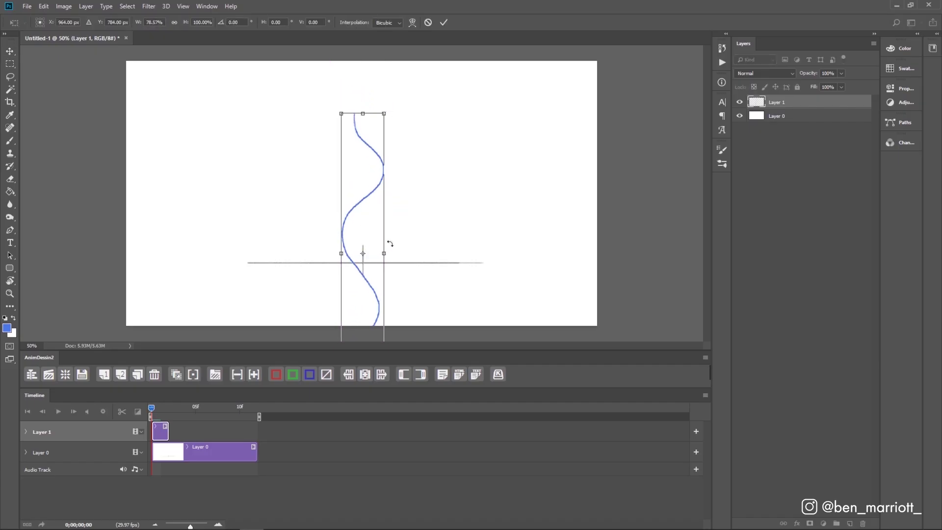
key(Return)
Duplicate the wave onto successive frames, nudging each copy upward, then play the loop.
key(ctrl+j)
drag(362, 254, 362, 238)
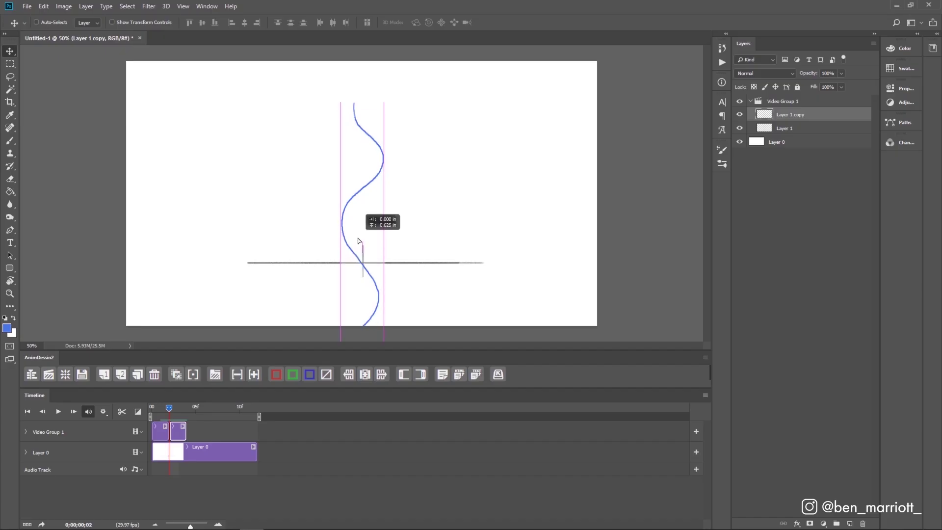
click(176, 374)
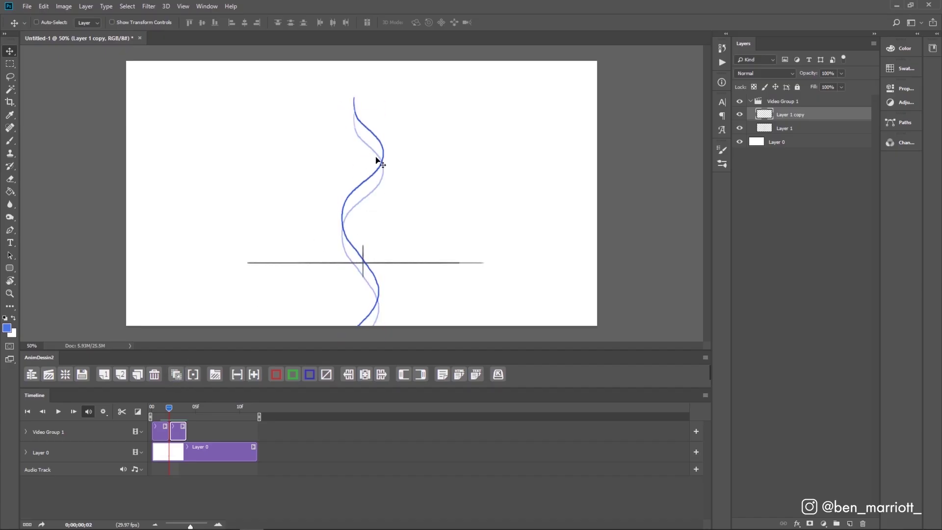
click(142, 369)
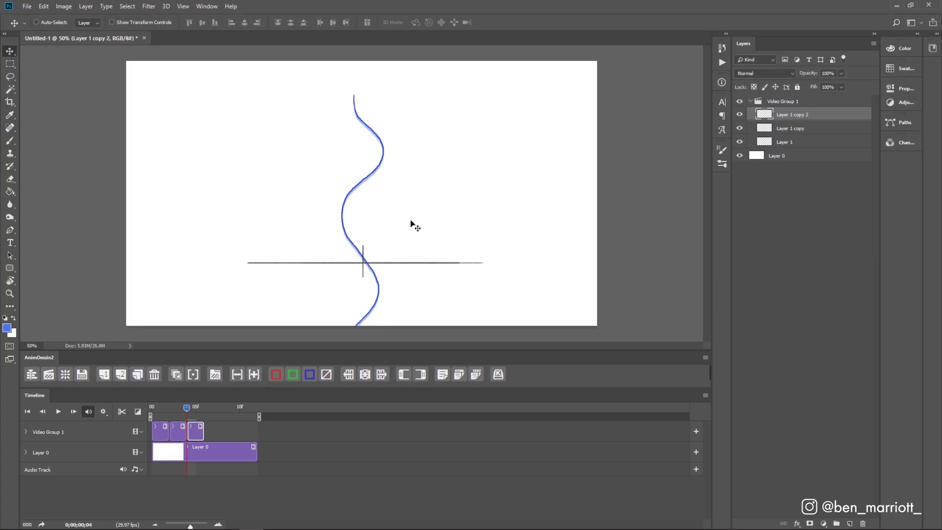
key(shift+Up)
key(shift+Up)
key(shift+Up)
key(b)
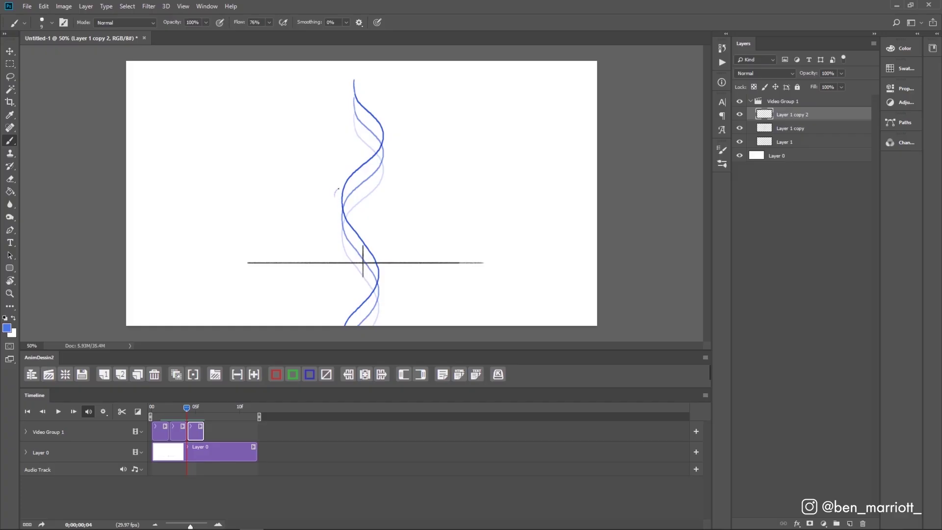
drag(345, 101, 348, 103)
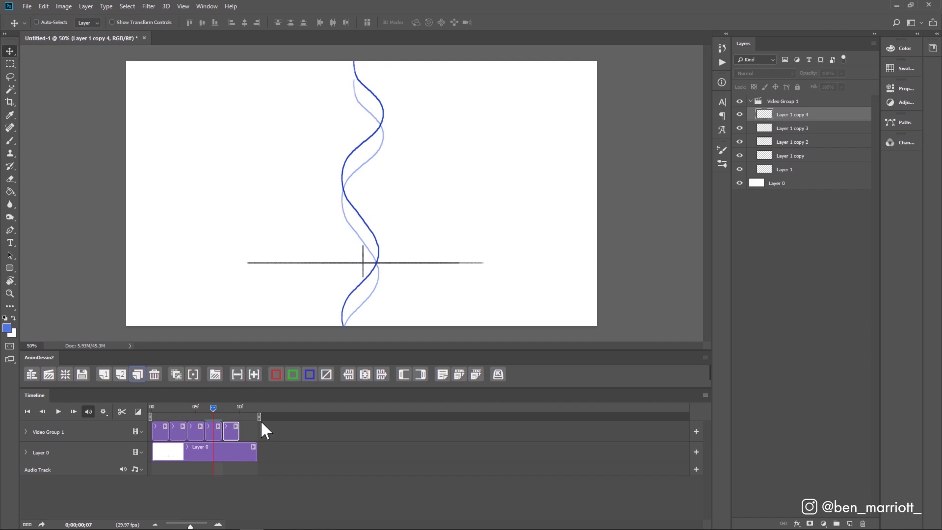
click(164, 434)
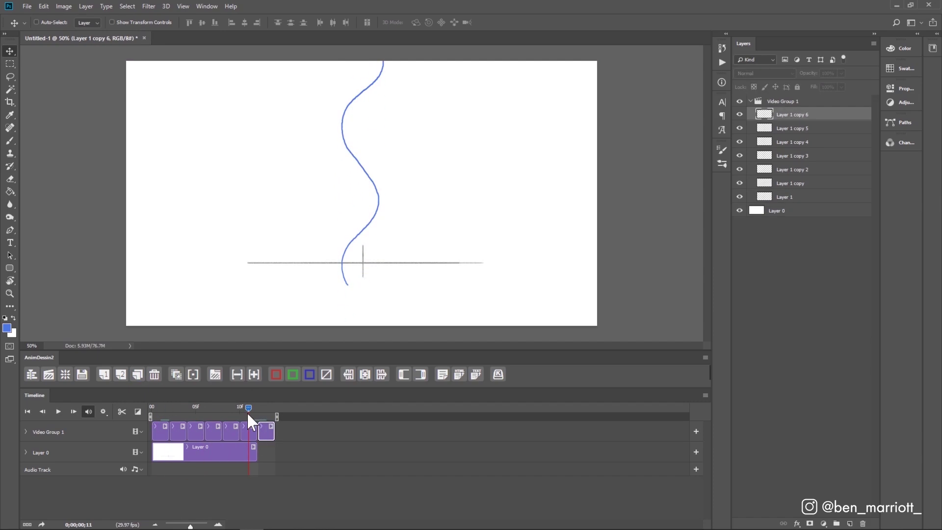
key(space)
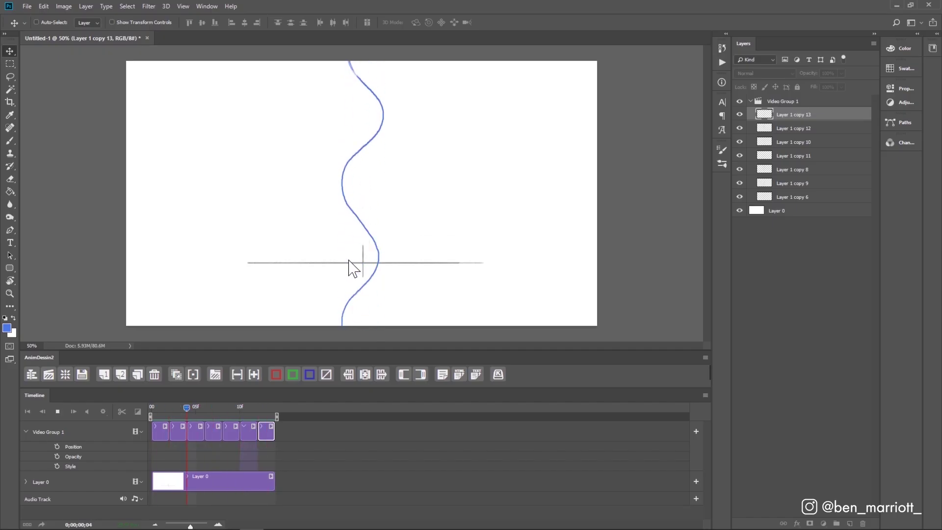
key(space)
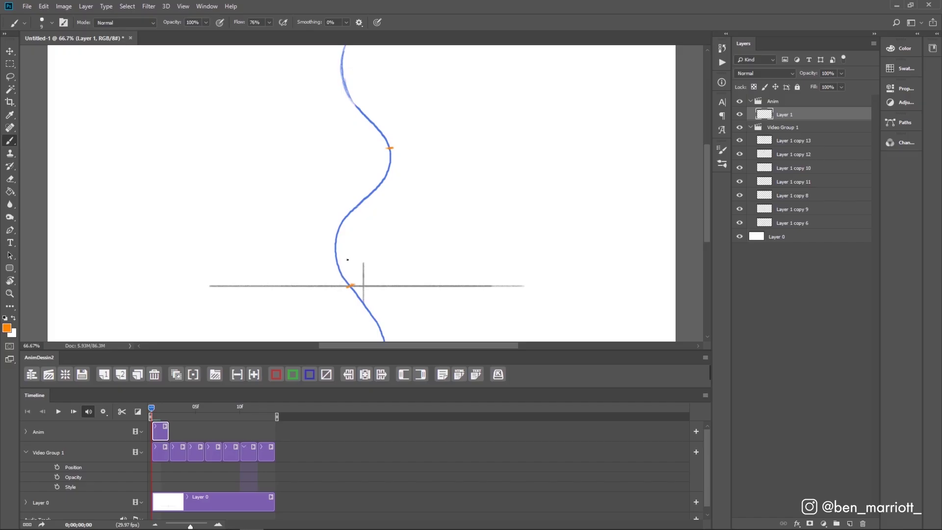
Paint an orange teardrop flame around the wave, erasing the temporary direction arrows.
drag(330, 202, 310, 236)
drag(378, 235, 372, 259)
drag(382, 223, 374, 241)
mouse_move(310, 249)
mouse_down()
mouse_move(332, 198)
mouse_move(369, 174)
mouse_move(379, 227)
mouse_up()
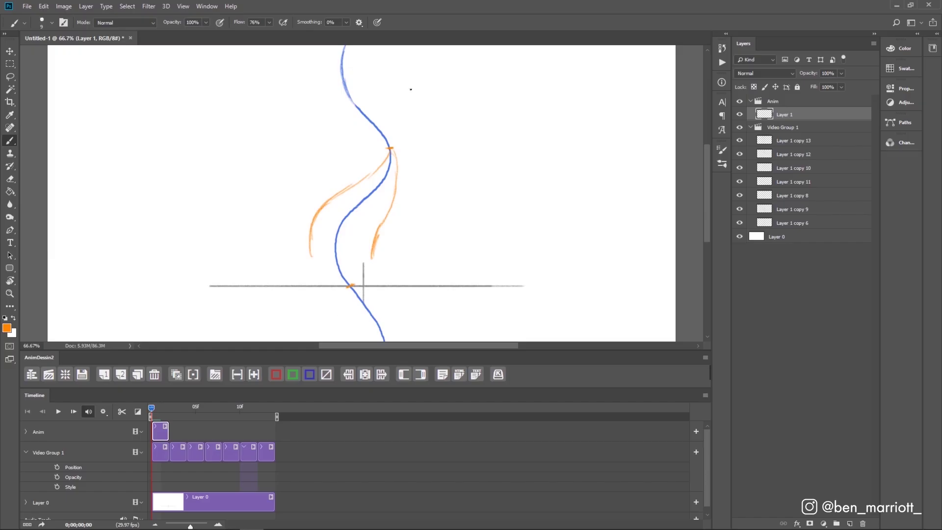
drag(288, 181, 344, 146)
drag(448, 115, 380, 79)
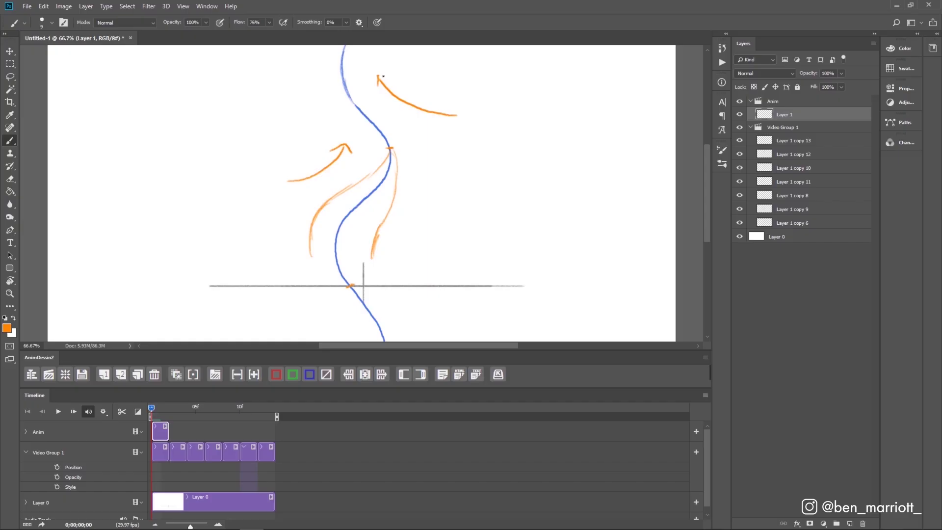
key(space)
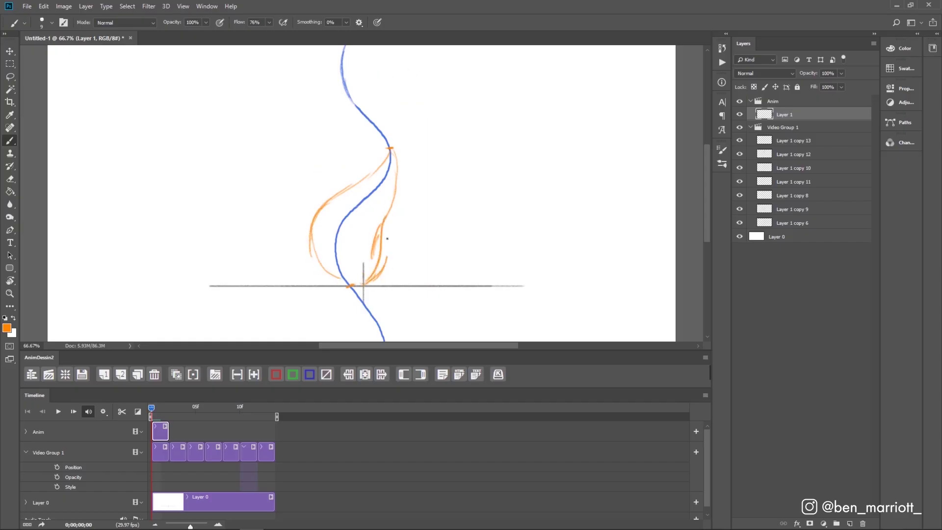
key(e)
key(space)
On Layer 0, paint a grey circle guide at the flame's base.
click(168, 501)
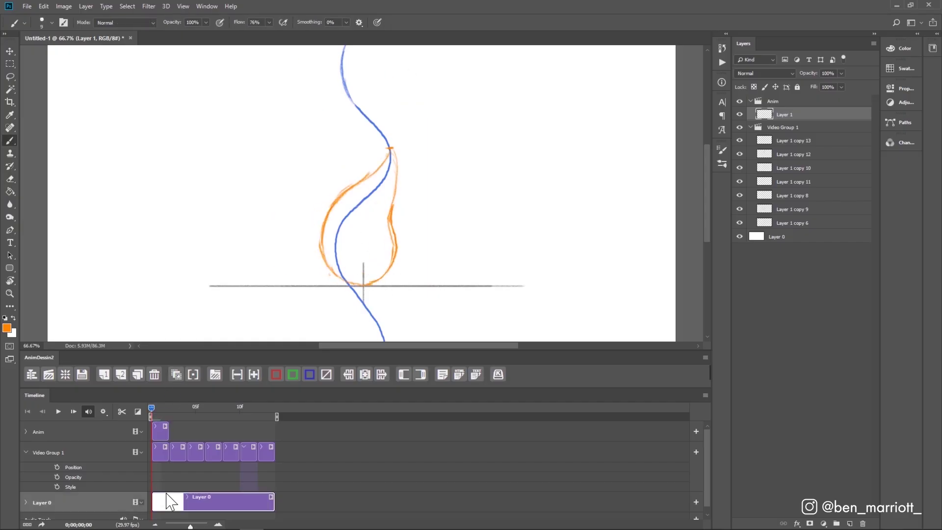
key(b)
key(d)
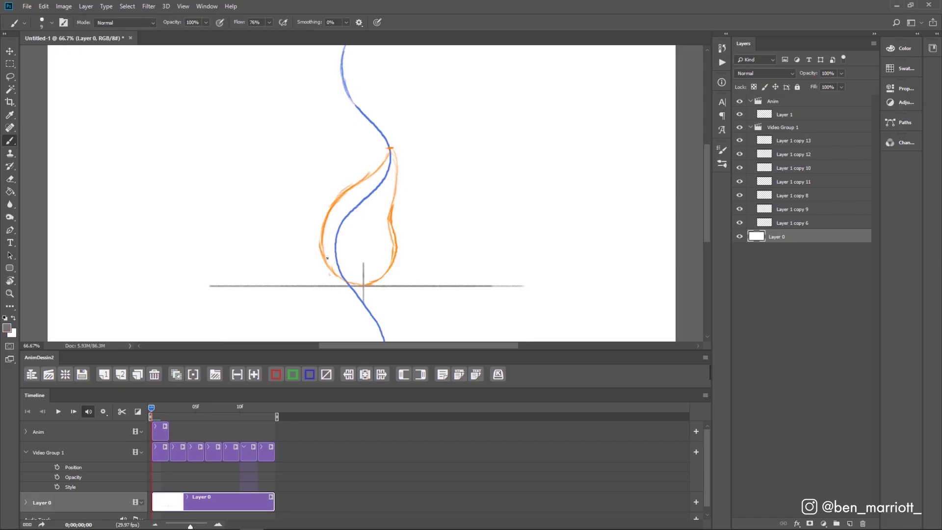
mouse_move(332, 227)
mouse_down()
mouse_move(396, 248)
mouse_move(362, 214)
mouse_up()
mouse_move(335, 266)
mouse_down()
mouse_move(352, 219)
mouse_move(396, 242)
mouse_move(359, 285)
mouse_move(378, 273)
mouse_move(363, 216)
mouse_up()
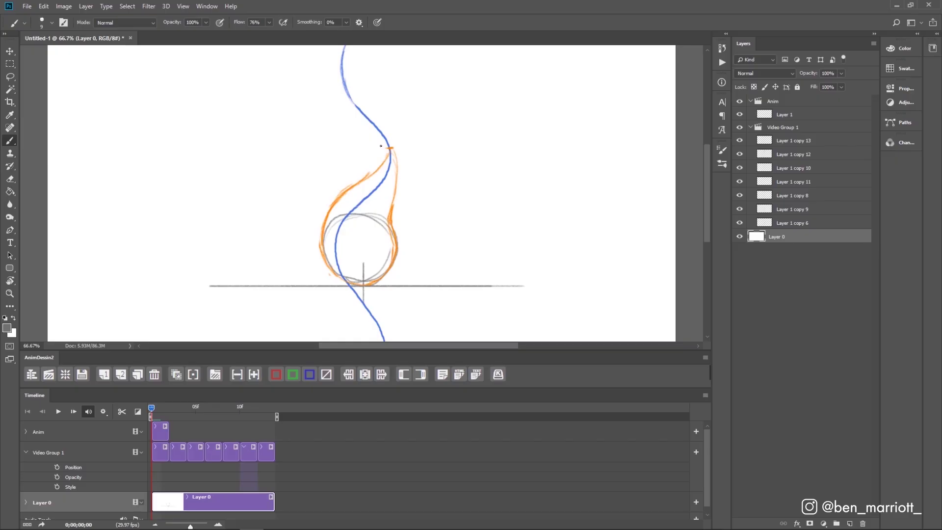
key(F2)
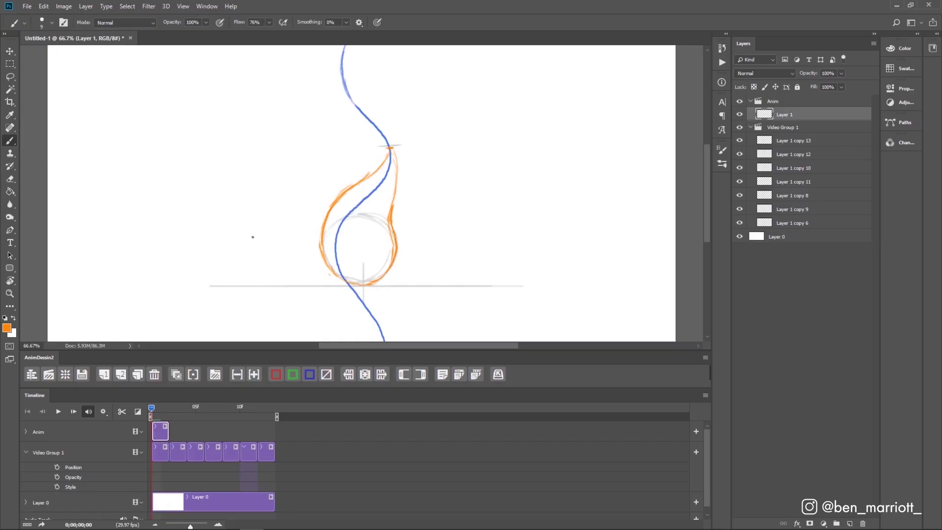
Add a new frame and paint the next orange teardrop flame on Layer 2.
click(121, 374)
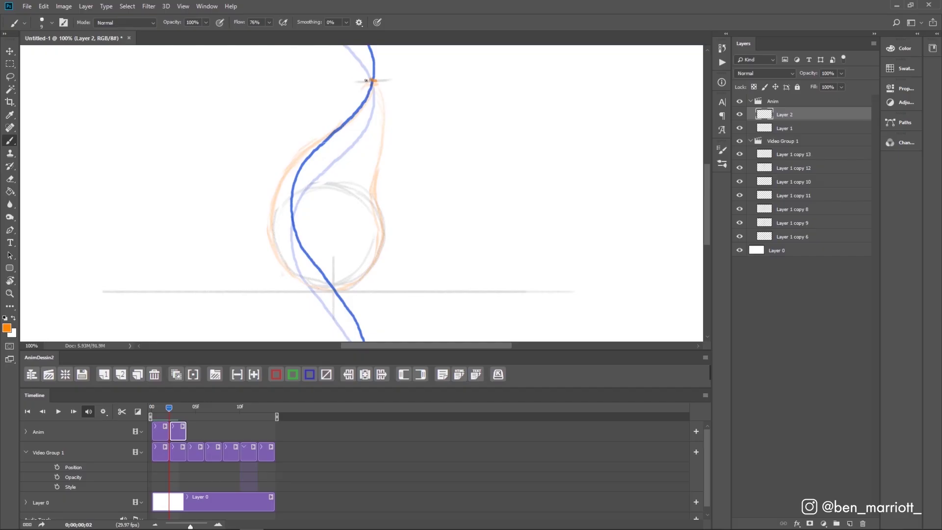
drag(362, 83, 315, 123)
mouse_move(374, 87)
mouse_down()
mouse_move(377, 122)
mouse_move(363, 157)
mouse_up()
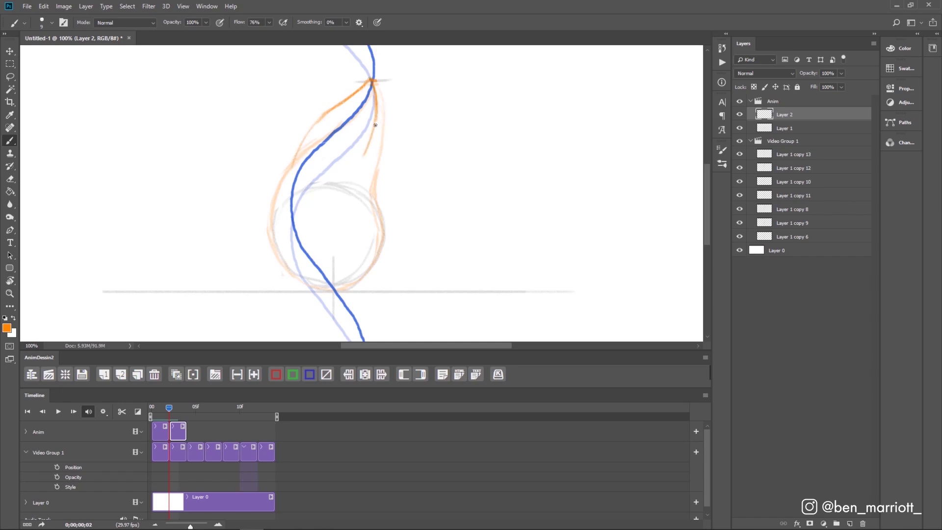
mouse_move(372, 124)
mouse_down()
mouse_move(364, 185)
mouse_move(370, 150)
mouse_move(364, 205)
mouse_up()
drag(271, 200, 269, 228)
mouse_move(276, 189)
mouse_down()
mouse_move(272, 211)
mouse_move(290, 150)
mouse_move(317, 121)
mouse_move(293, 149)
mouse_up()
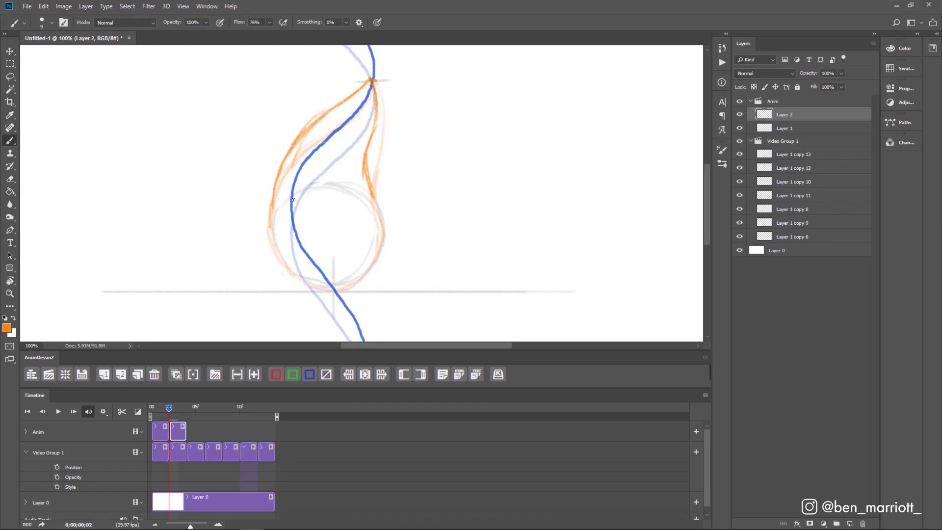
drag(271, 205, 284, 262)
drag(385, 198, 275, 231)
Paint the orange flame on Layer 3, check the motion, and add further flame frames.
drag(275, 188, 316, 122)
click(121, 374)
mouse_move(347, 83)
mouse_down()
mouse_move(324, 101)
mouse_move(271, 216)
mouse_move(368, 196)
mouse_move(385, 231)
mouse_up()
drag(271, 203, 294, 277)
drag(385, 226, 322, 289)
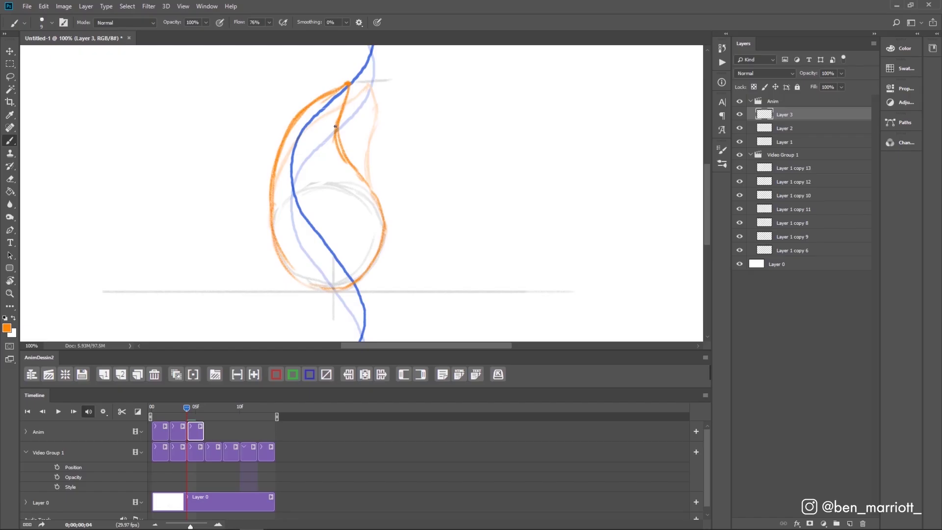
click(172, 416)
mouse_move(172, 416)
mouse_down()
mouse_move(185, 411)
mouse_move(152, 413)
mouse_move(198, 407)
mouse_move(146, 413)
mouse_move(197, 411)
mouse_move(187, 411)
mouse_up()
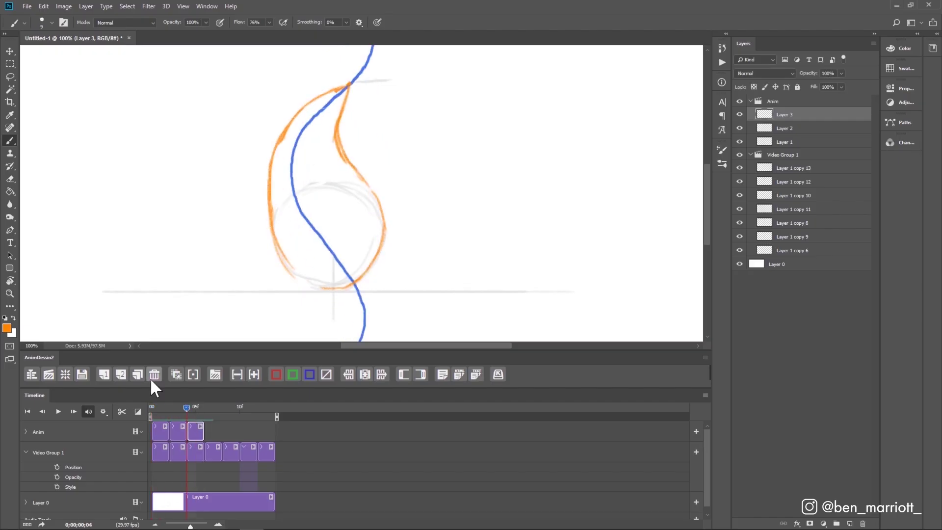
click(121, 374)
click(121, 375)
key(Left)
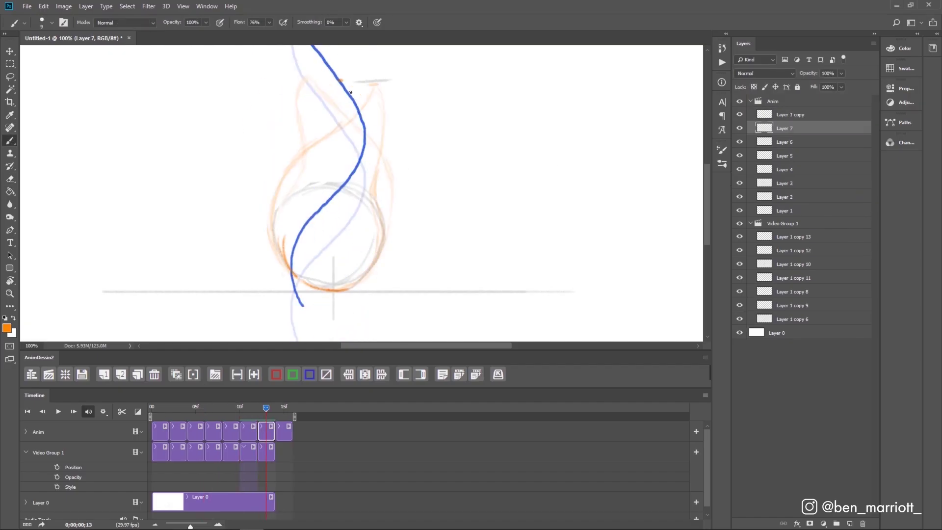
Remove the extra Layer 1 copy, play the flames, then sketch and clear trial red strokes on Layer 8.
key(ctrl+z)
key(space)
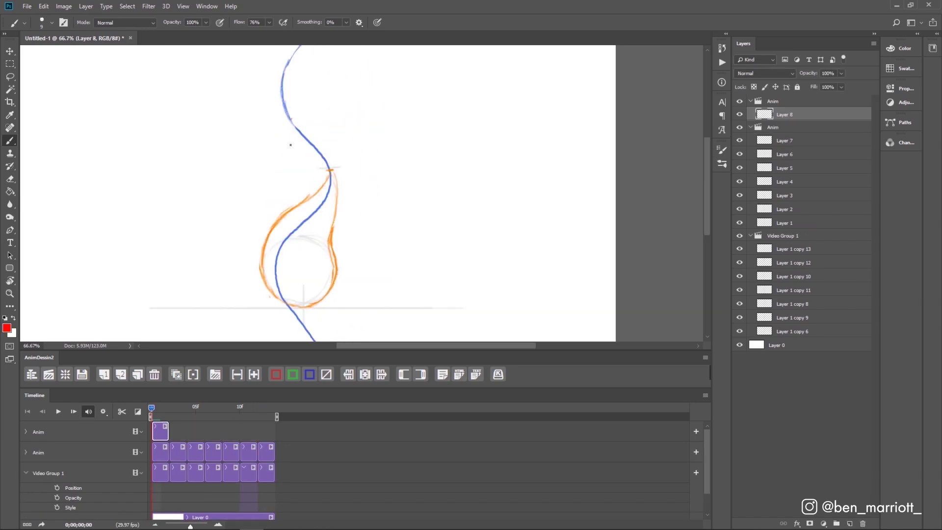
mouse_move(293, 120)
mouse_down()
mouse_move(365, 165)
mouse_move(363, 265)
mouse_move(258, 282)
mouse_up()
drag(367, 173, 324, 305)
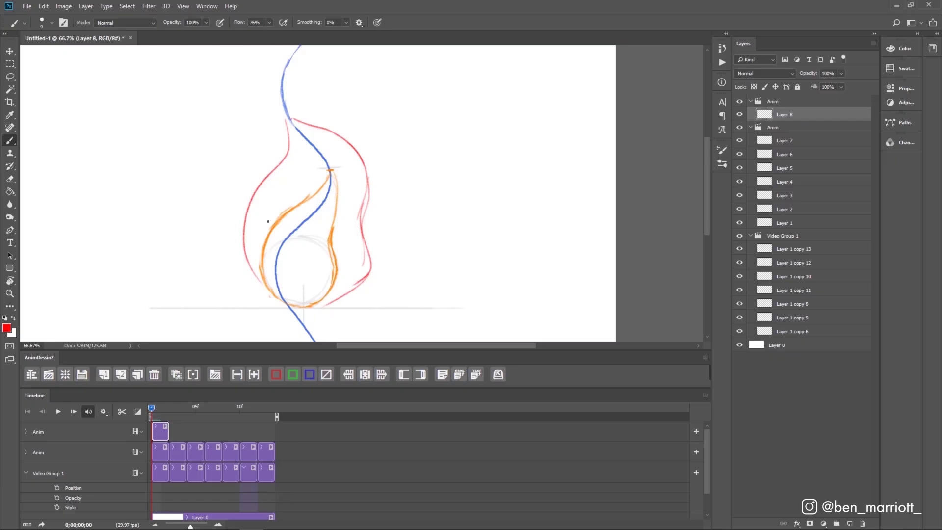
key(ctrl+a)
key(Delete)
mouse_move(299, 245)
mouse_down()
mouse_move(286, 269)
mouse_move(287, 297)
mouse_up()
mouse_move(285, 297)
mouse_down()
mouse_move(299, 246)
mouse_move(285, 270)
mouse_up()
mouse_move(300, 238)
mouse_down()
mouse_move(311, 287)
mouse_move(289, 306)
mouse_up()
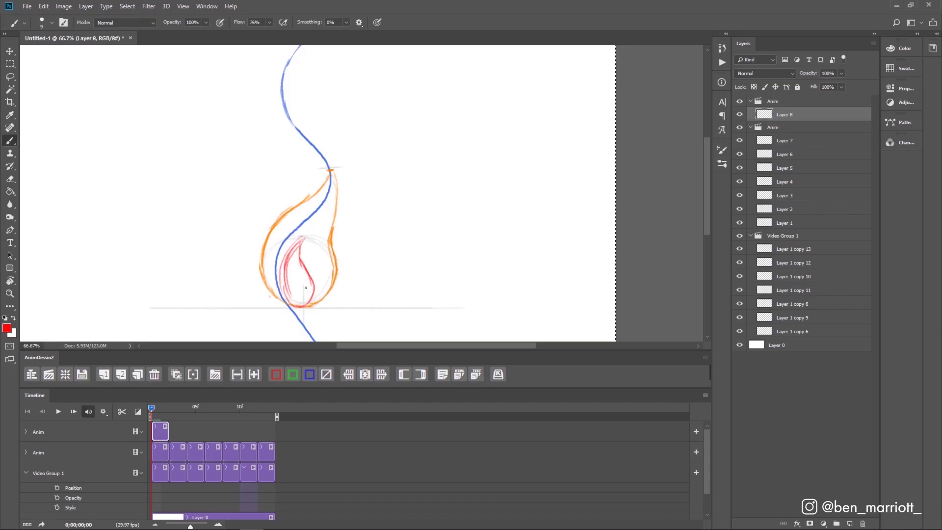
key(Delete)
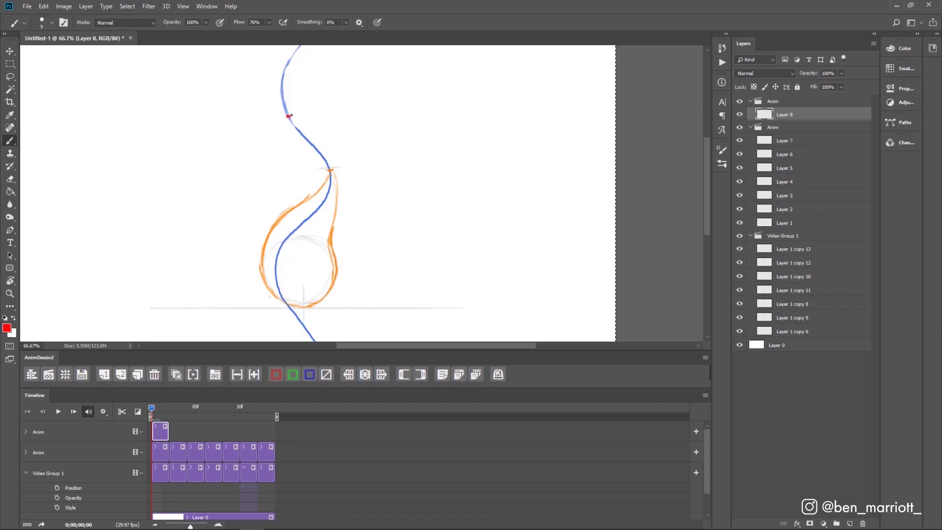
Paint the red outer flame outline from the tip down the left side.
drag(290, 116, 340, 144)
drag(294, 164, 288, 180)
drag(288, 157, 245, 227)
drag(265, 190, 241, 255)
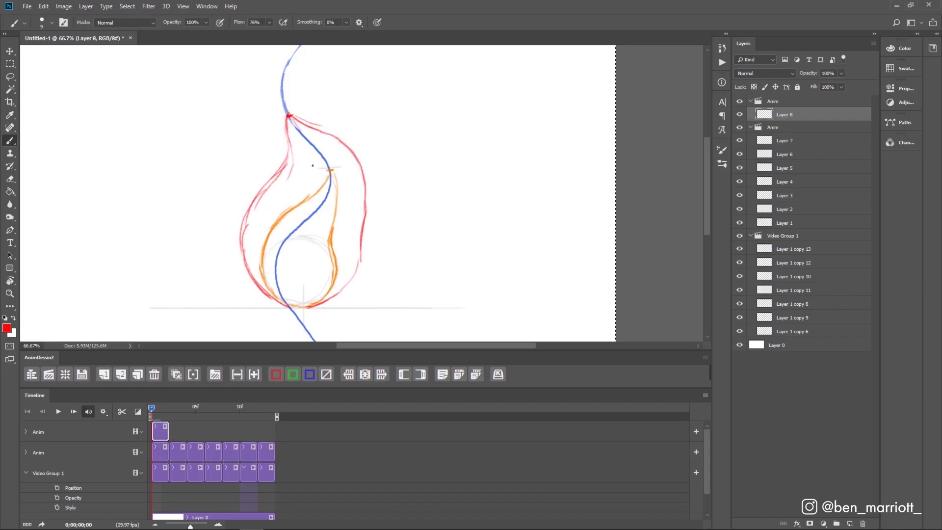
Add frames for Layers 9 through 14, painting a red outer flame on each, then play the loop.
click(120, 374)
click(121, 374)
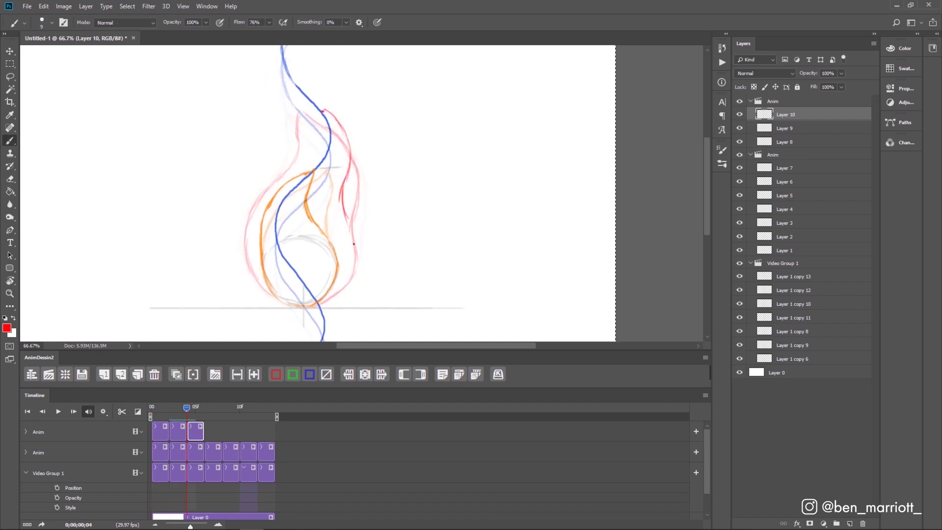
key(e)
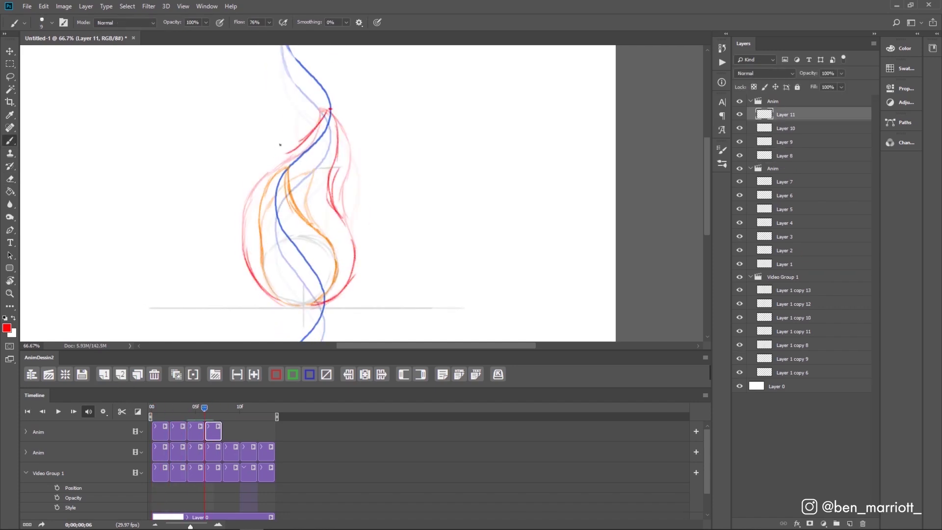
click(196, 411)
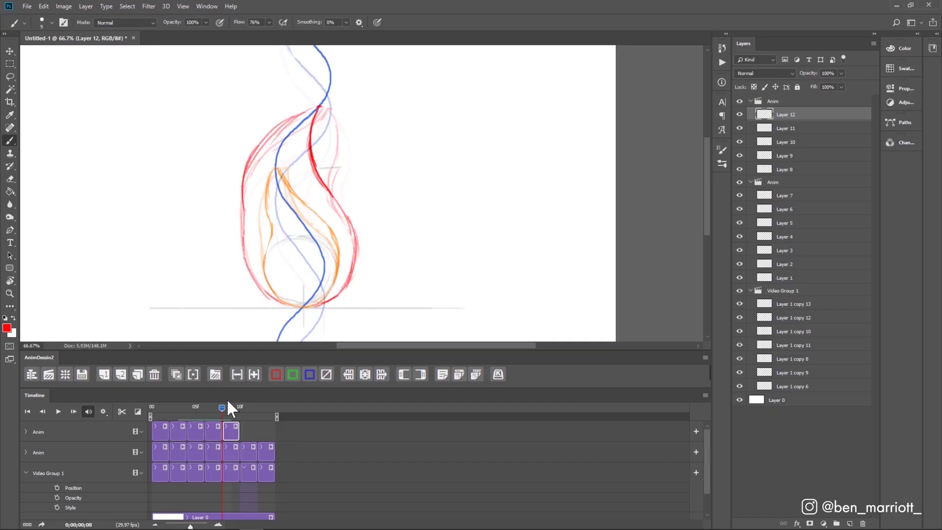
click(121, 375)
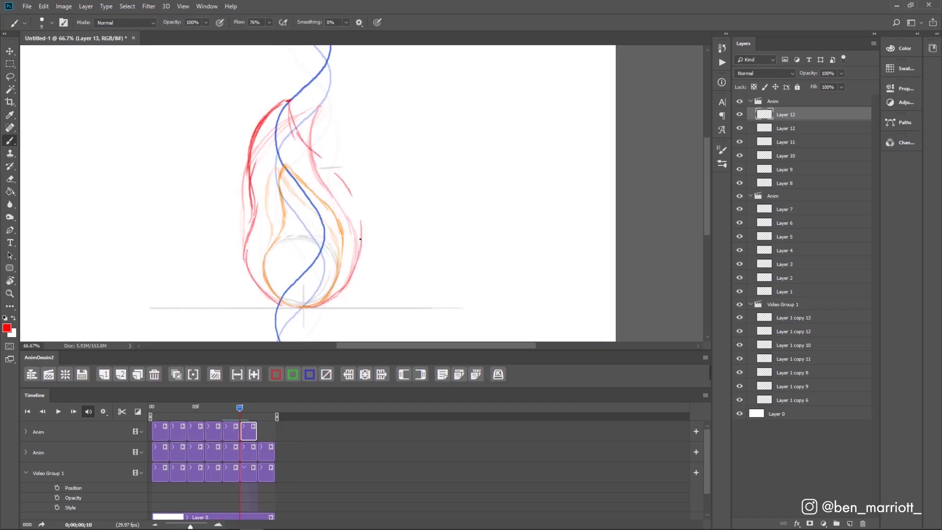
click(121, 375)
click(148, 459)
key(space)
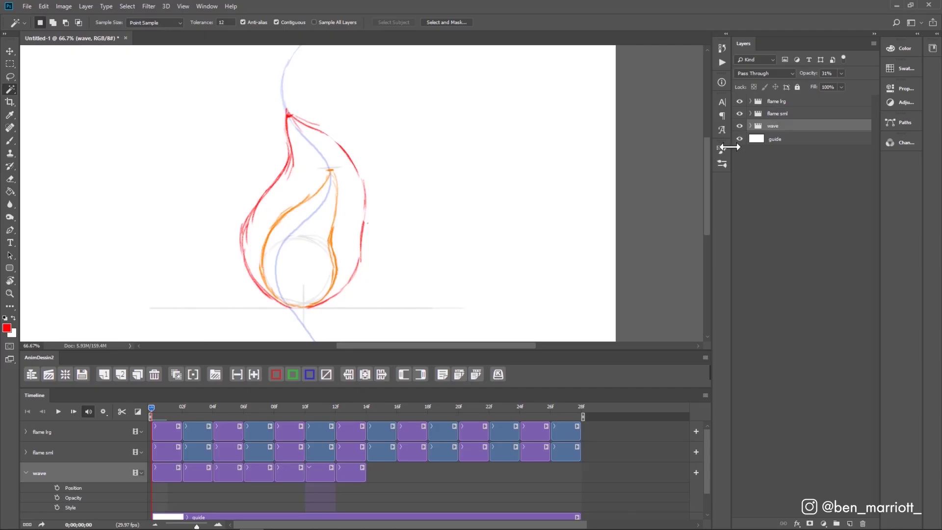
Hide the wave guide and duplicate the first large-flame frame onto the end of the loop.
click(739, 126)
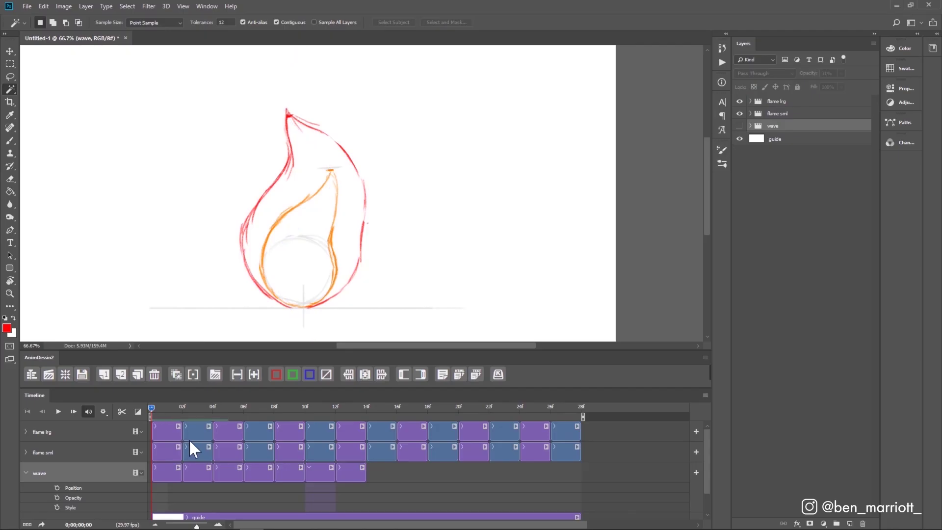
click(189, 437)
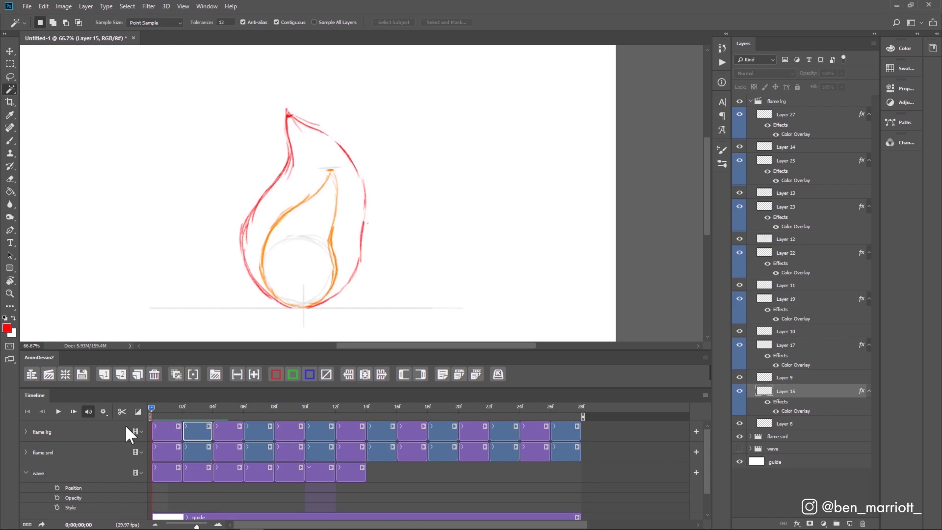
key(space)
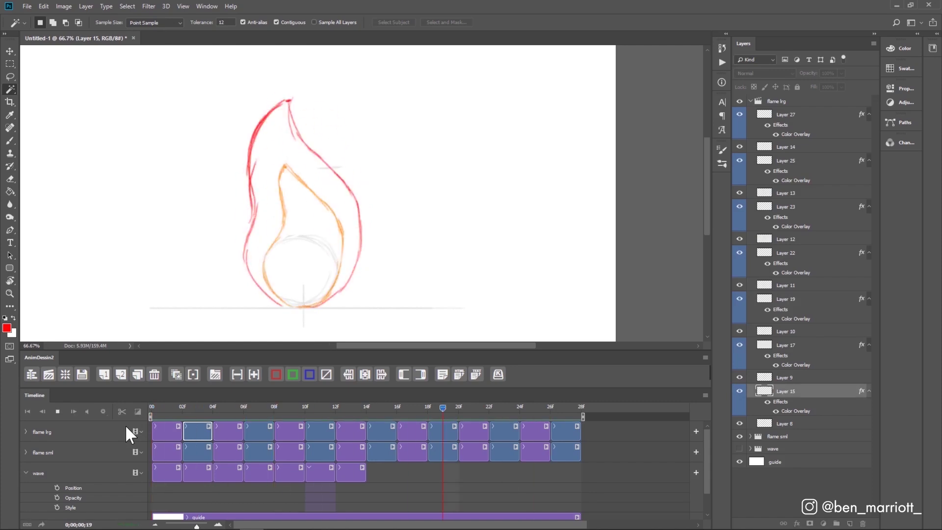
click(158, 438)
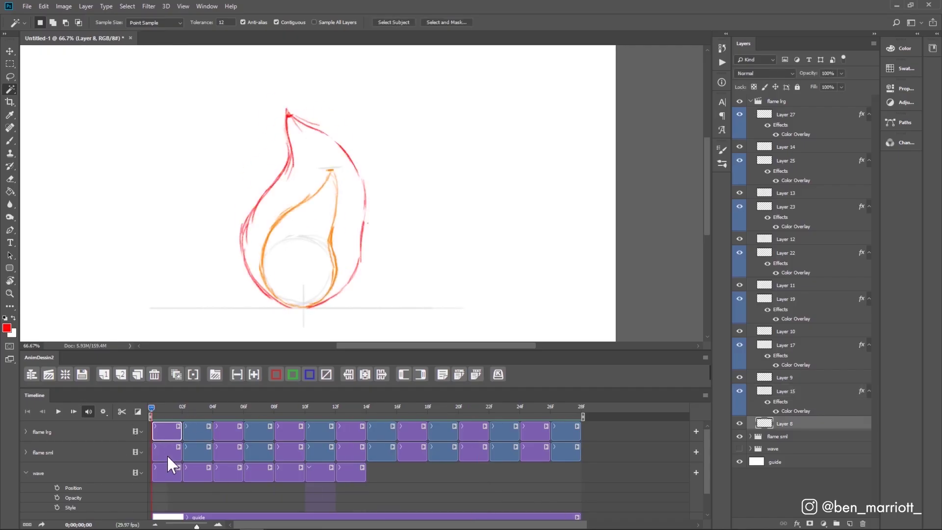
click(139, 374)
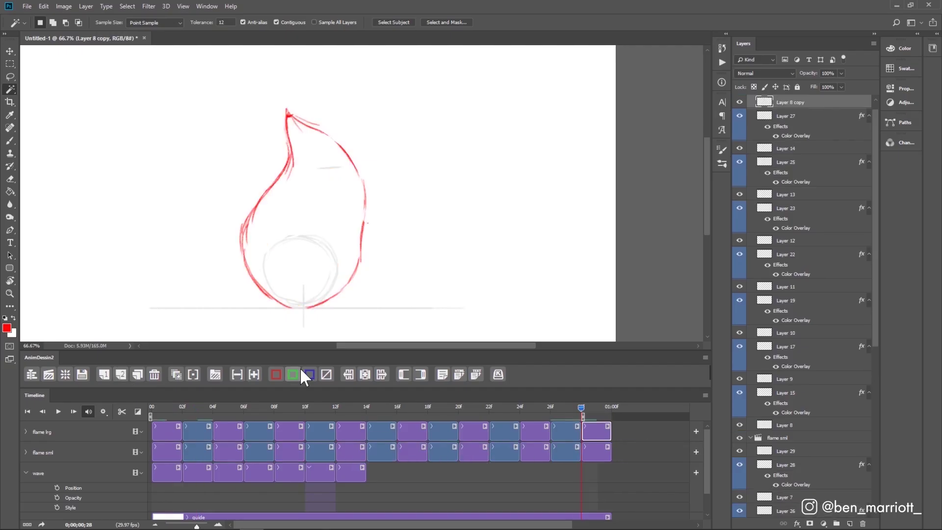
key(b)
key(Right)
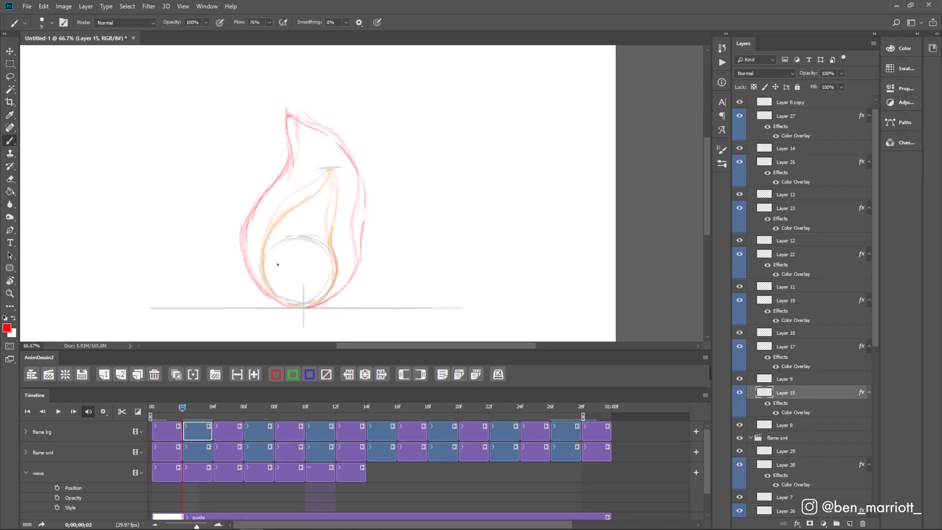
Zoom in on the flame sketch to refine the small flame, then zoom back out.
key(ctrl+plus)
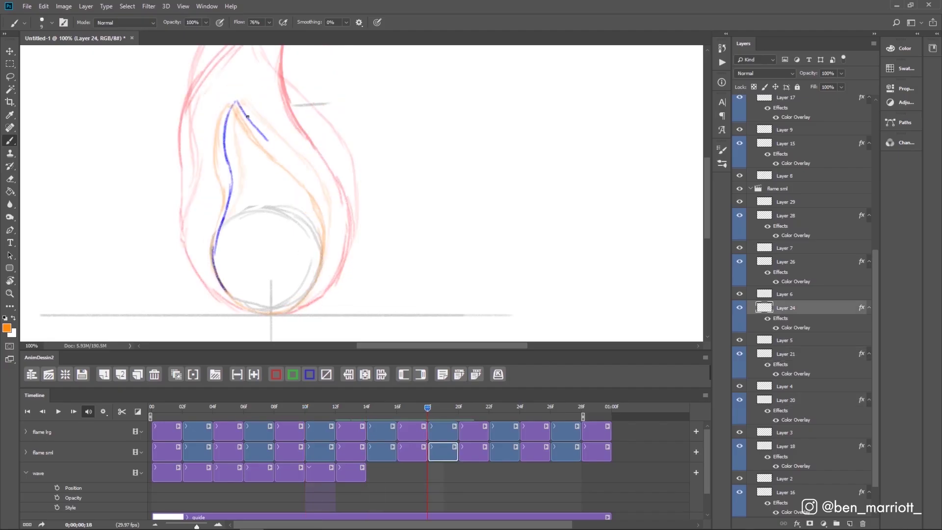
key(ctrl+minus)
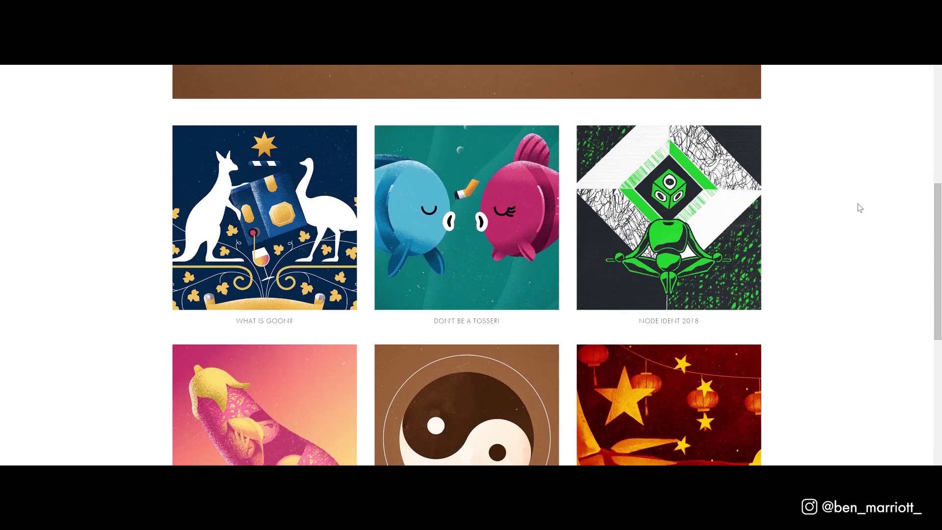
scroll(857, 207, down, 6)
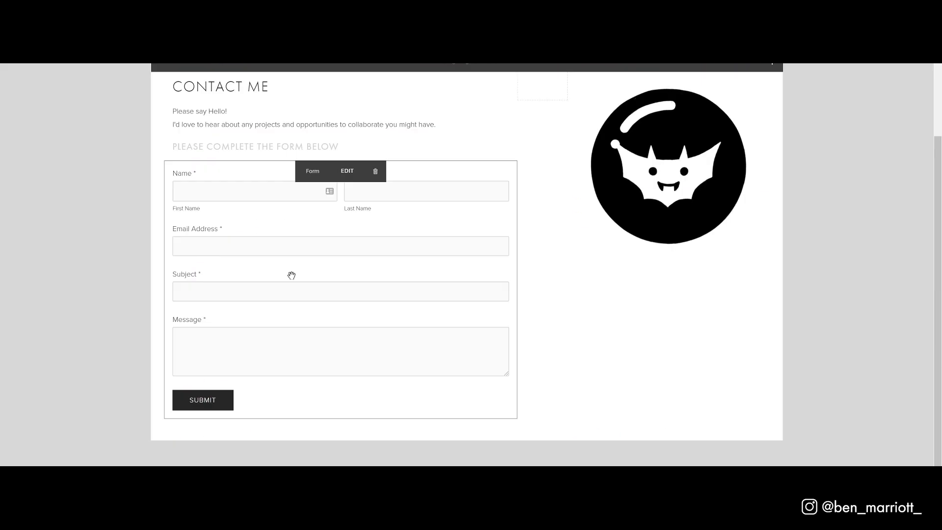
Open the contact form settings and review traffic sources and search keywords in Analytics.
click(349, 173)
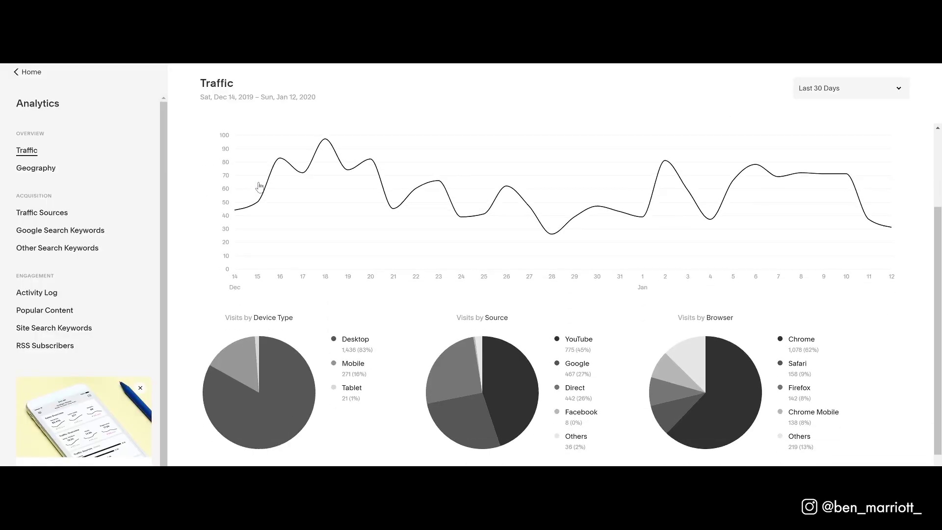
scroll(255, 185, down, 2)
scroll(201, 190, up, 4)
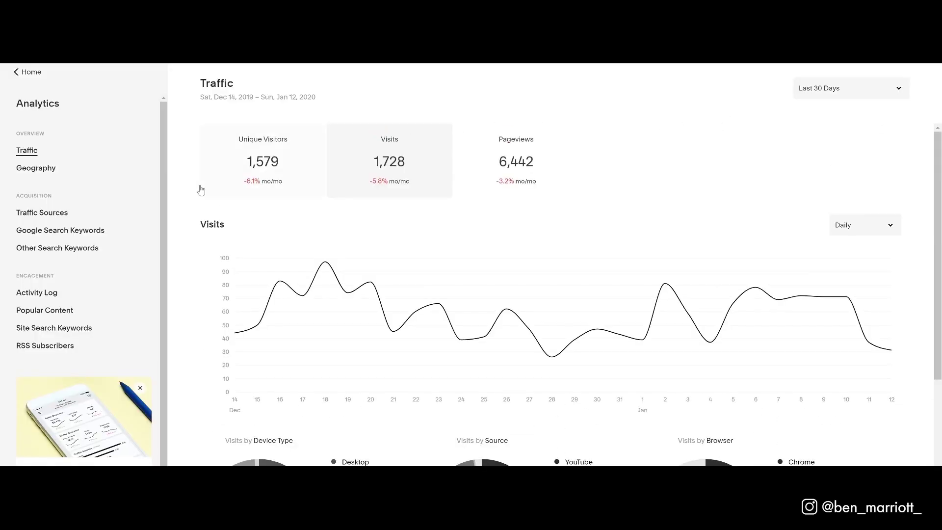
click(64, 215)
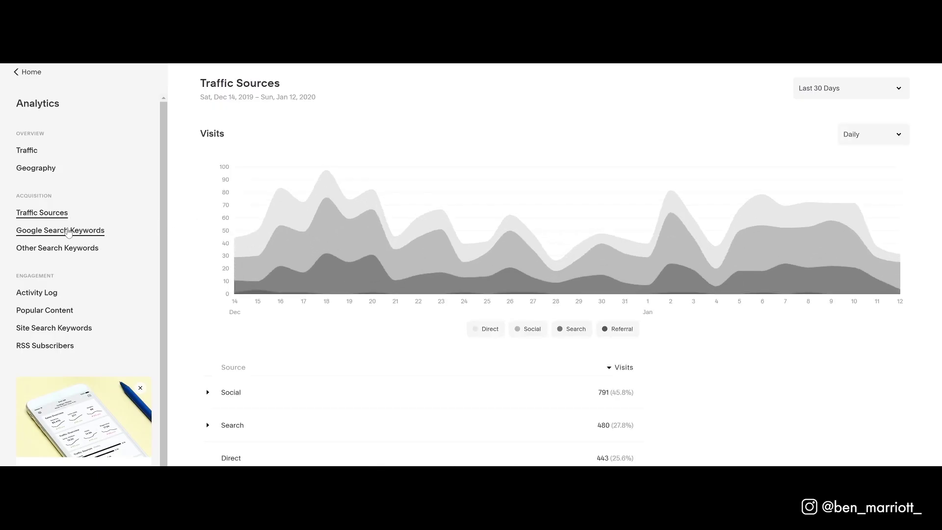
click(69, 232)
scroll(170, 238, down, 3)
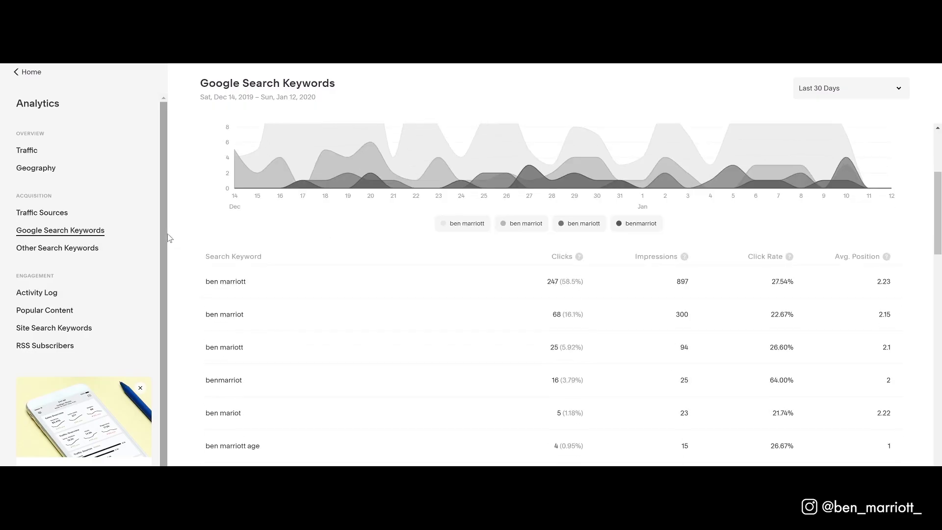
Enter 'Motion Design, Animated Ex' as the SEO site description, then browse website templates.
triple_click(205, 444)
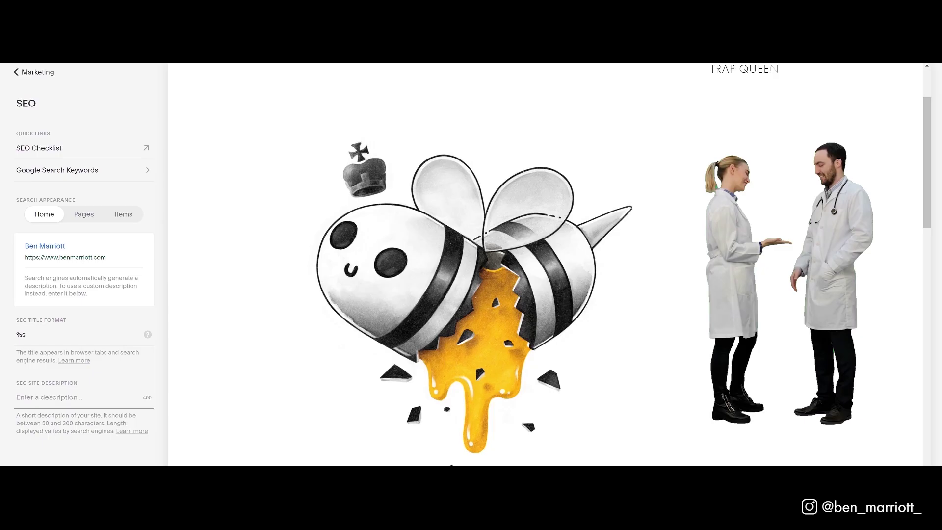
text(Motion DE)
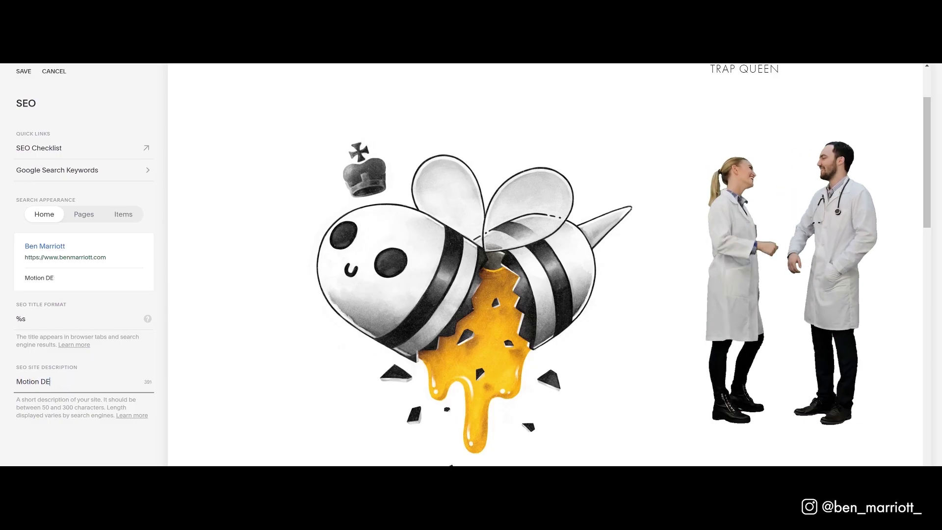
key(BackSpace)
text(e)
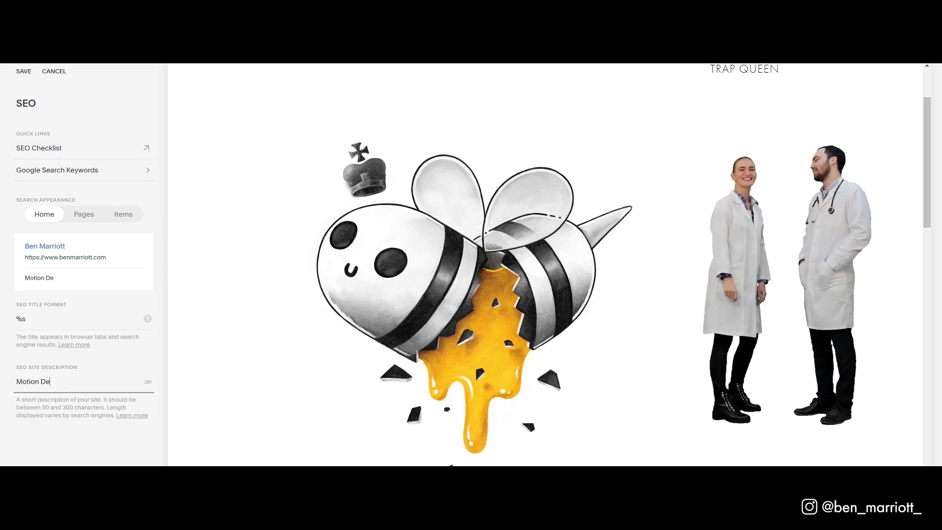
text(sign, Animated Ex)
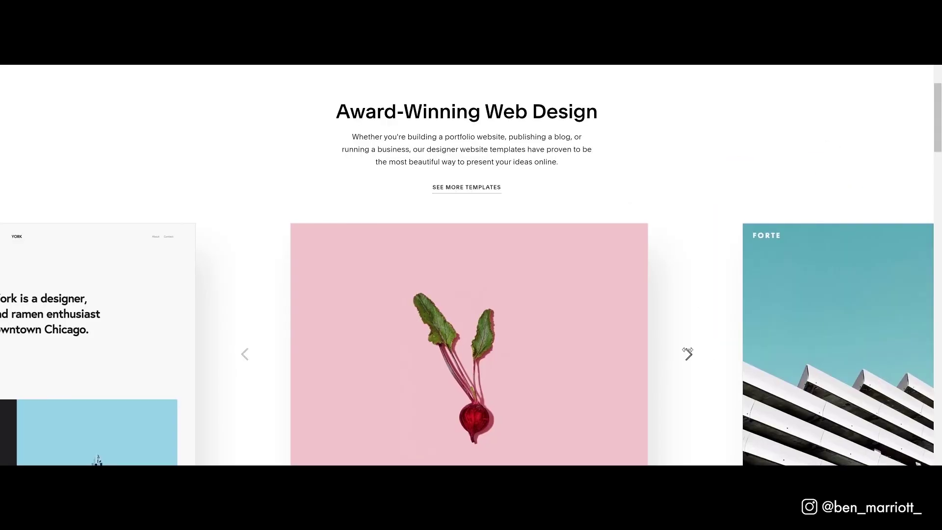
click(687, 353)
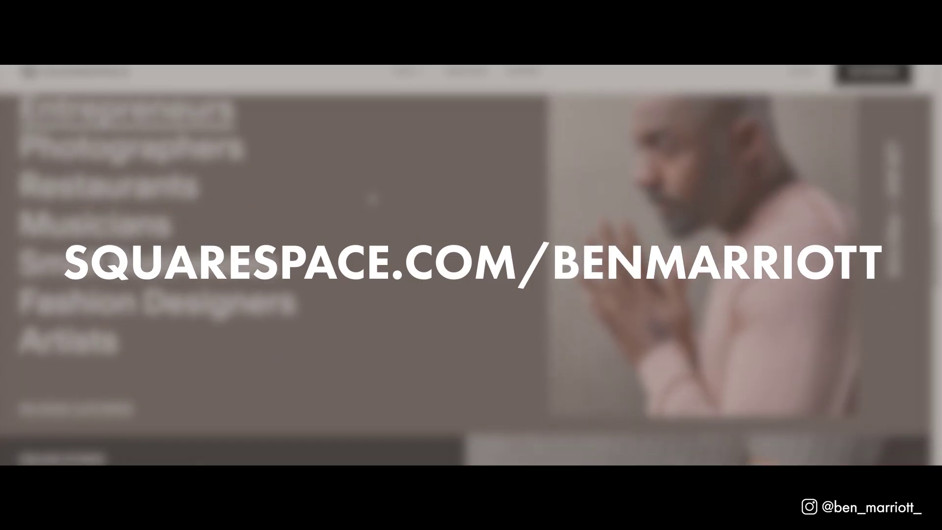
scroll(373, 199, down, 10)
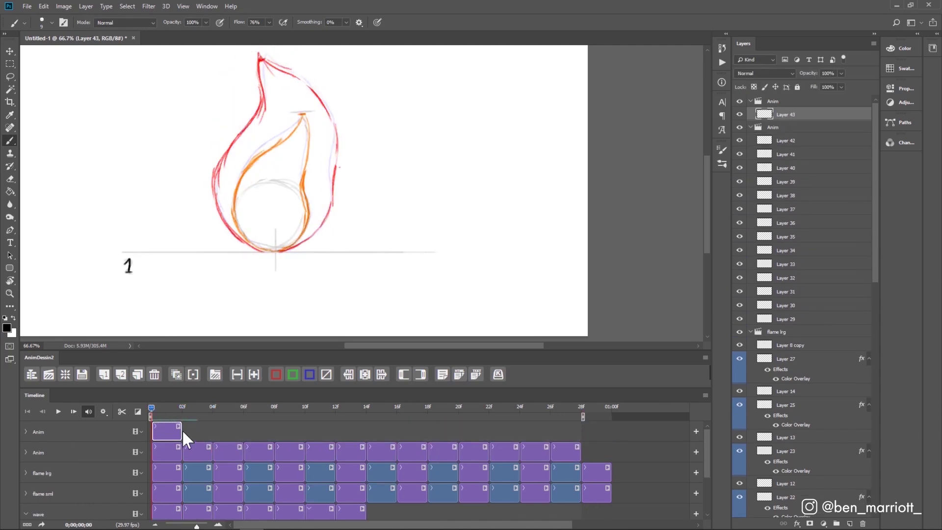
Extend the align marks clip to span the full 28-frame loop.
drag(182, 428, 577, 417)
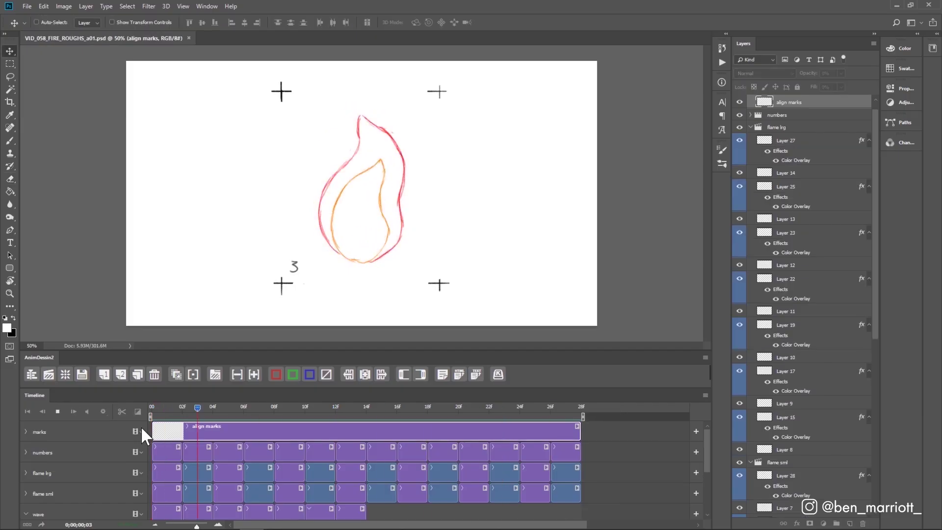
Stop playback and set Render Video to a JPEG Photoshop Image Sequence of frames 0–27 at 1920 x 1080.
key(space)
click(27, 6)
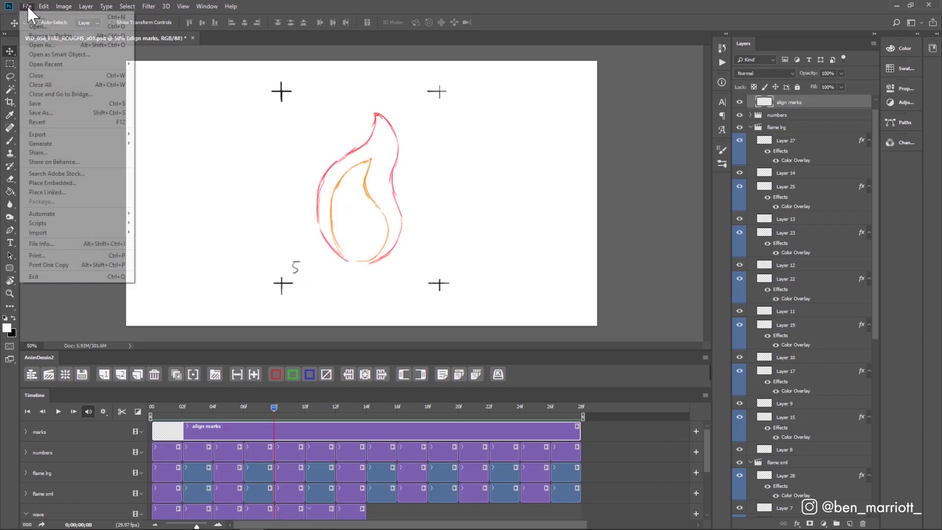
mouse_move(44, 135)
click(294, 254)
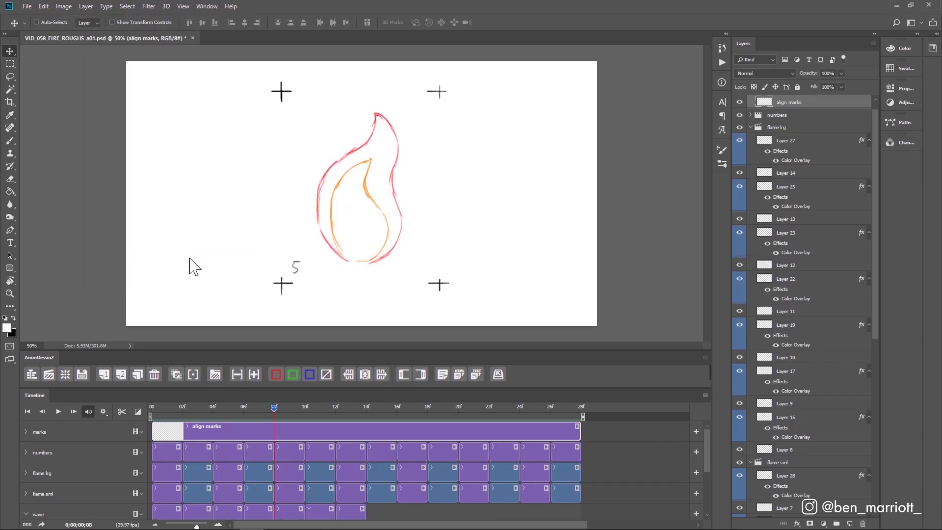
click(226, 240)
click(236, 258)
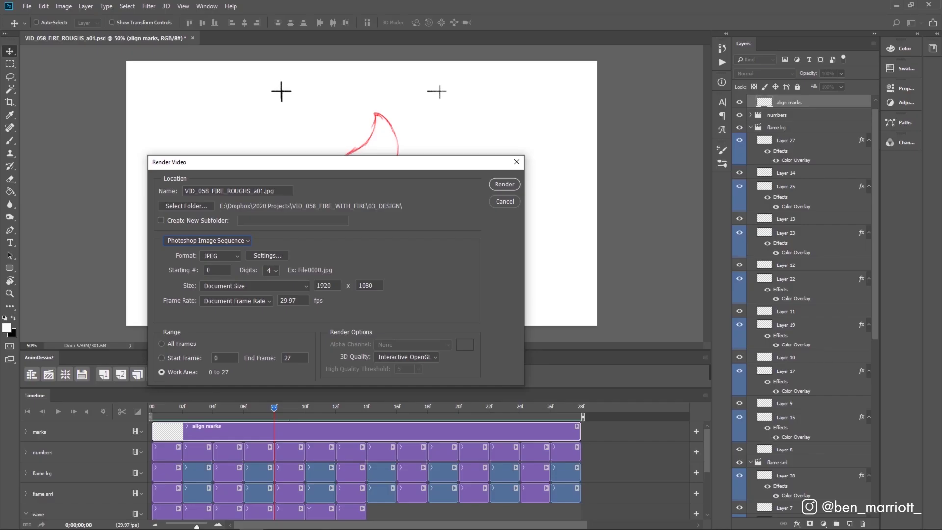
click(225, 257)
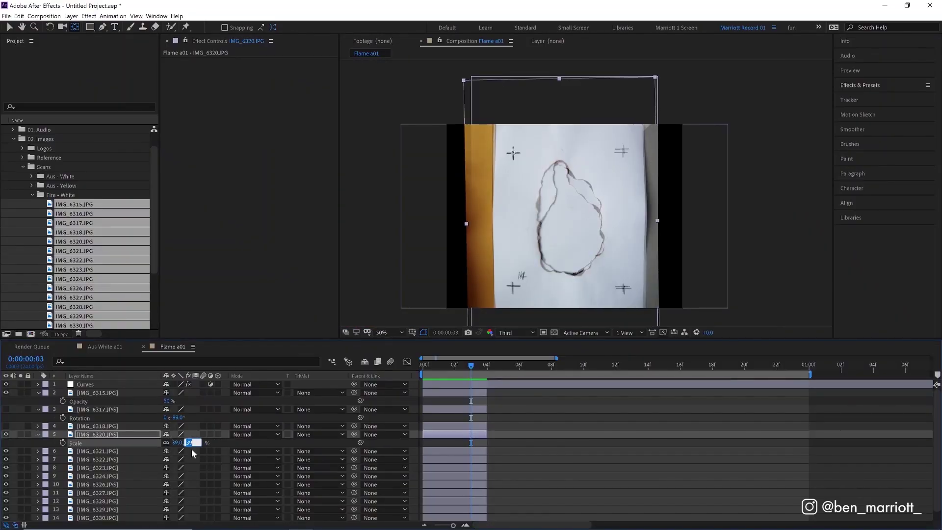
Rotate the IMG_6321 photo layer upright to -90°.
key(ctrl+Down)
key(r)
drag(187, 459, 179, 463)
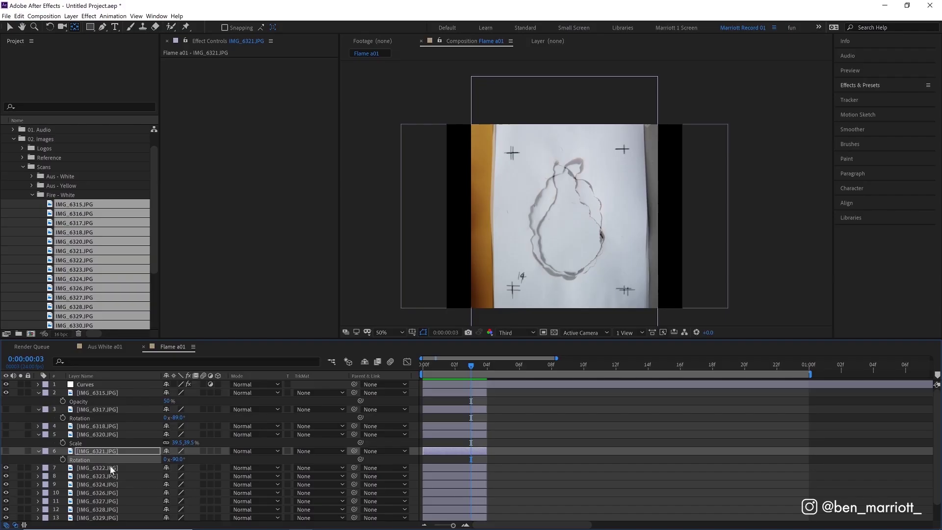
key(ctrl+Down)
key(r)
Show the Scale of the IMG_6323 and IMG_6324 photo layers to set them to about 39%.
key(ctrl+Down)
key(s)
scroll(200, 472, down, 1)
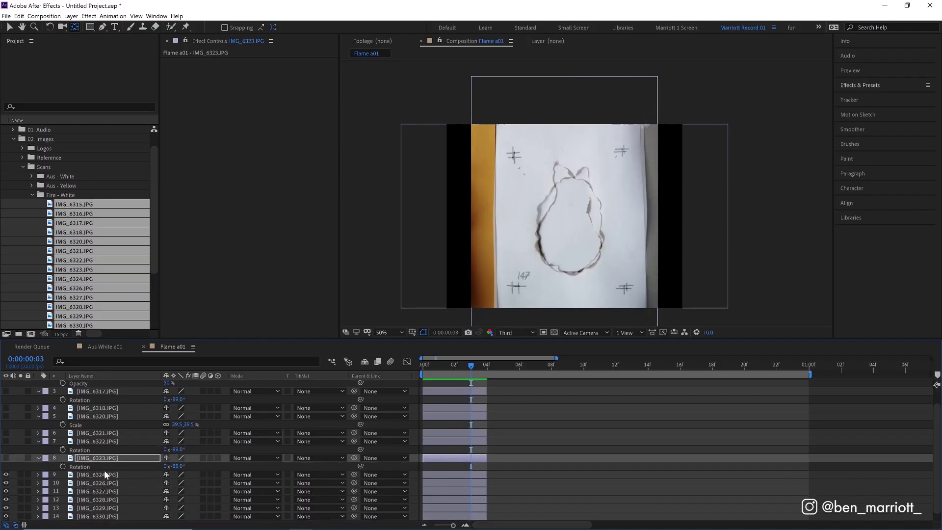
key(ctrl+Down)
key(s)
Show the IMG_6326 layer's rotation, then view the Flame a02 - Yellow composition.
key(ctrl+Down)
key(r)
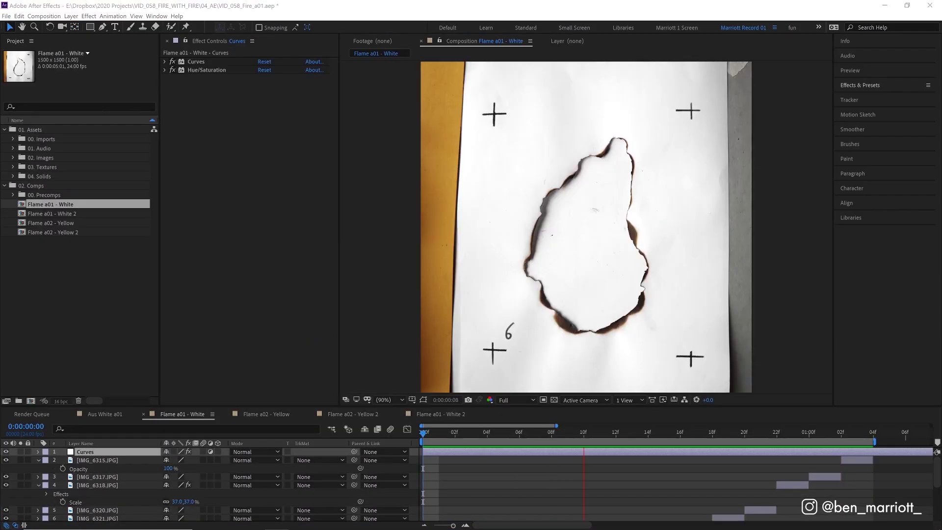
click(265, 413)
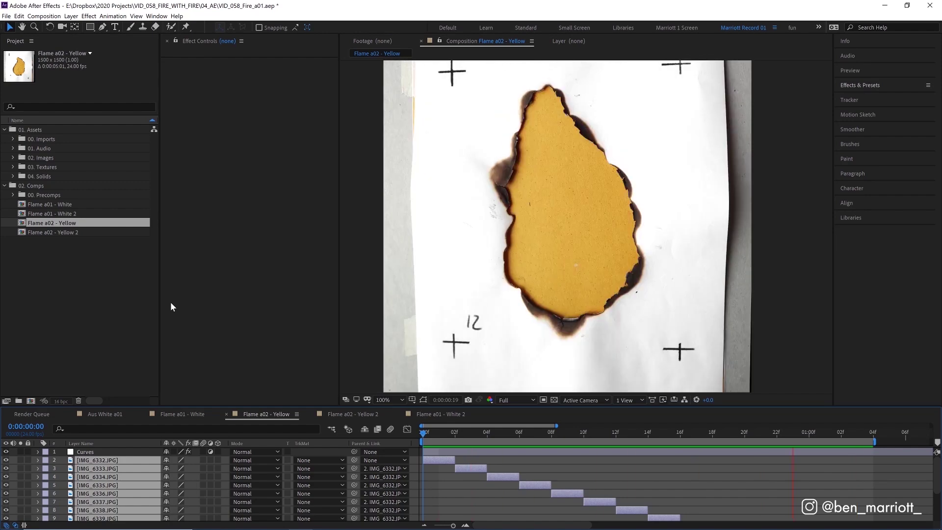
Go back to Flame a01 - White, then open Flame a01 - White 2 from the Project panel.
click(182, 414)
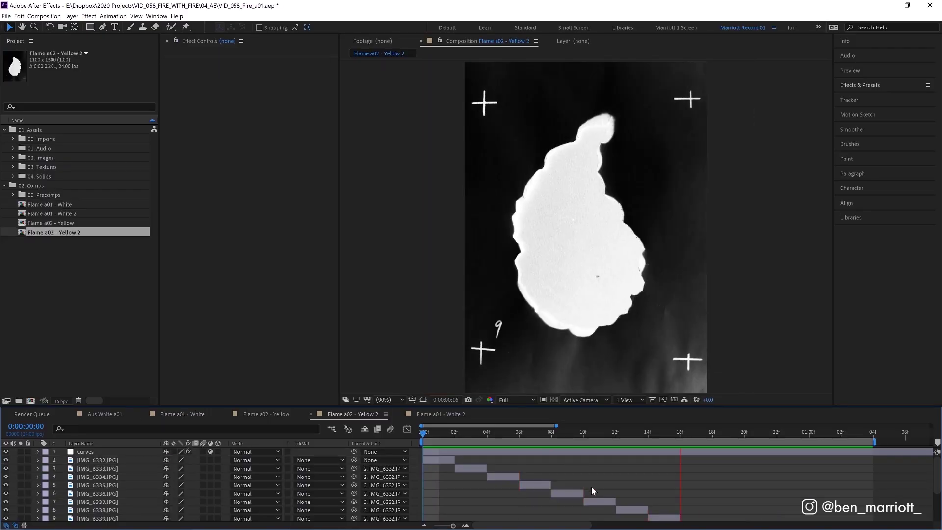
double_click(92, 214)
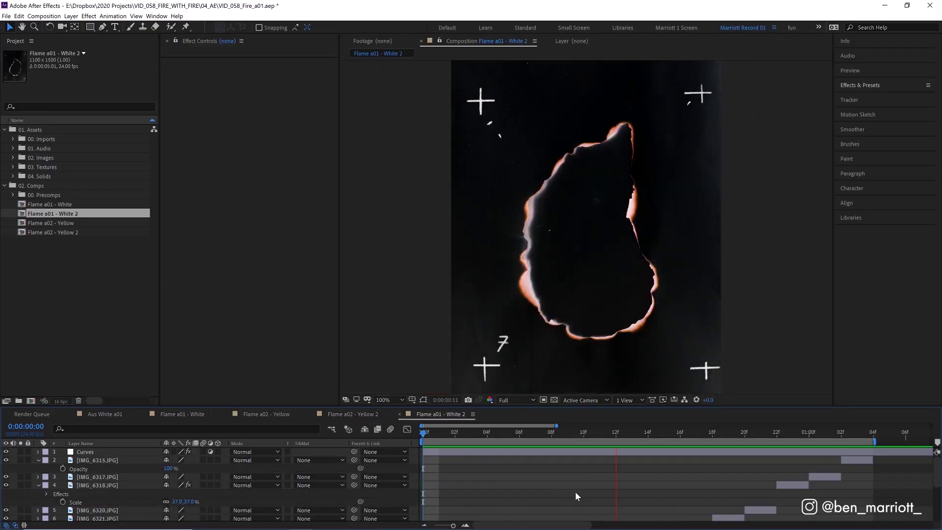